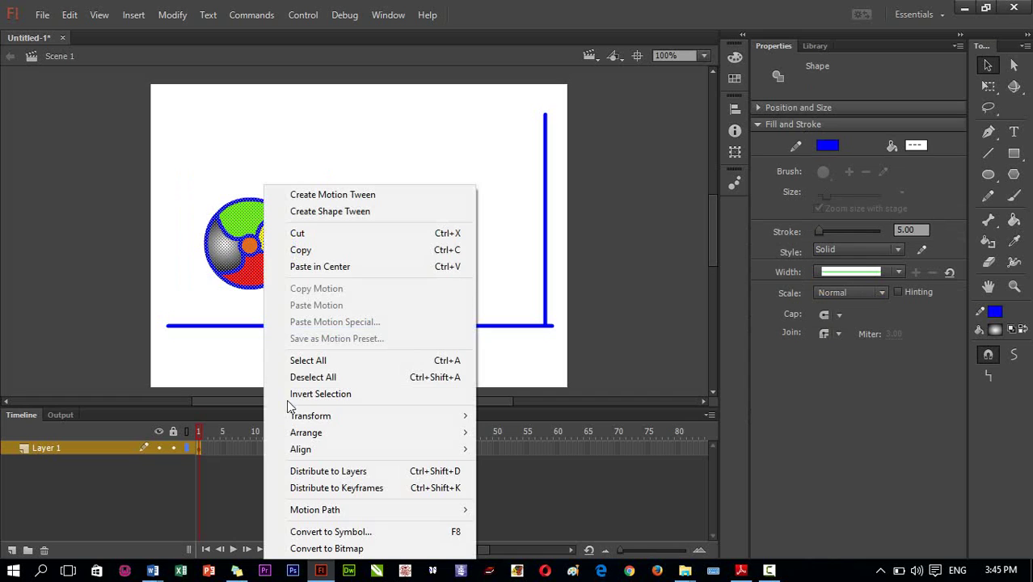
- Convert the selected ball drawing into a graphic symbol named ball and delete its instance from the stage
left_click(358, 531)
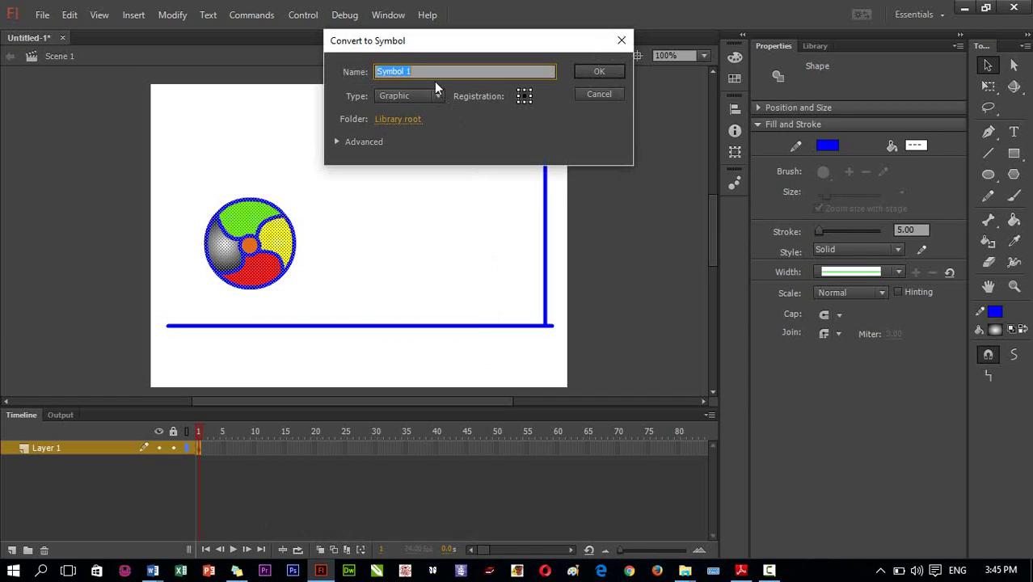
type("ball")
left_click(439, 97)
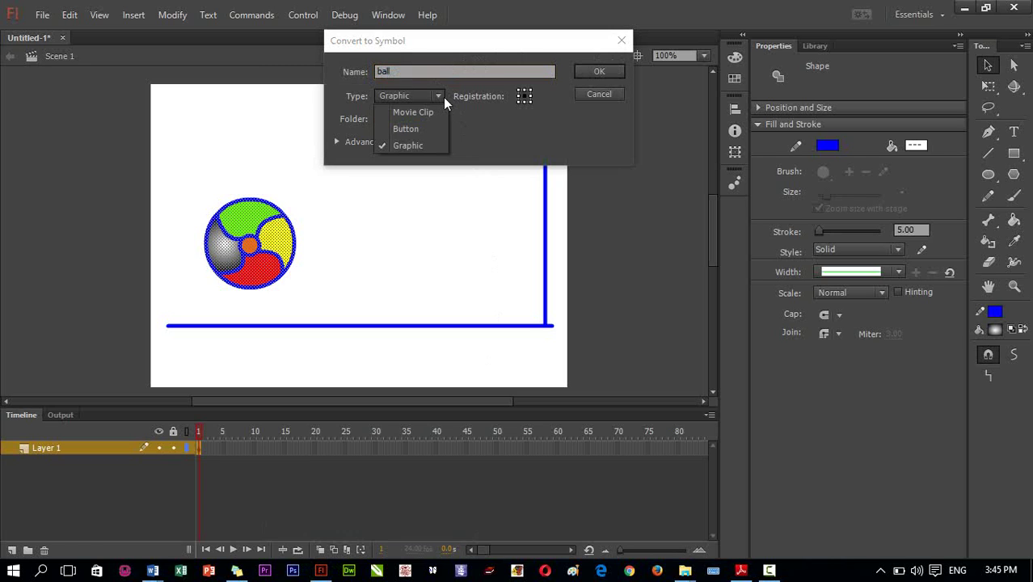
left_click(421, 150)
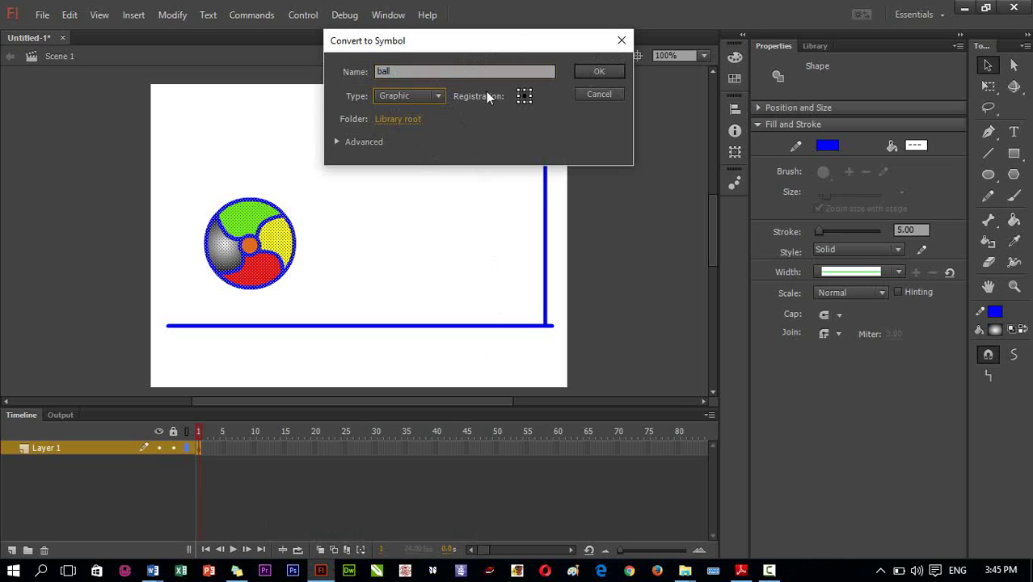
left_click(612, 75)
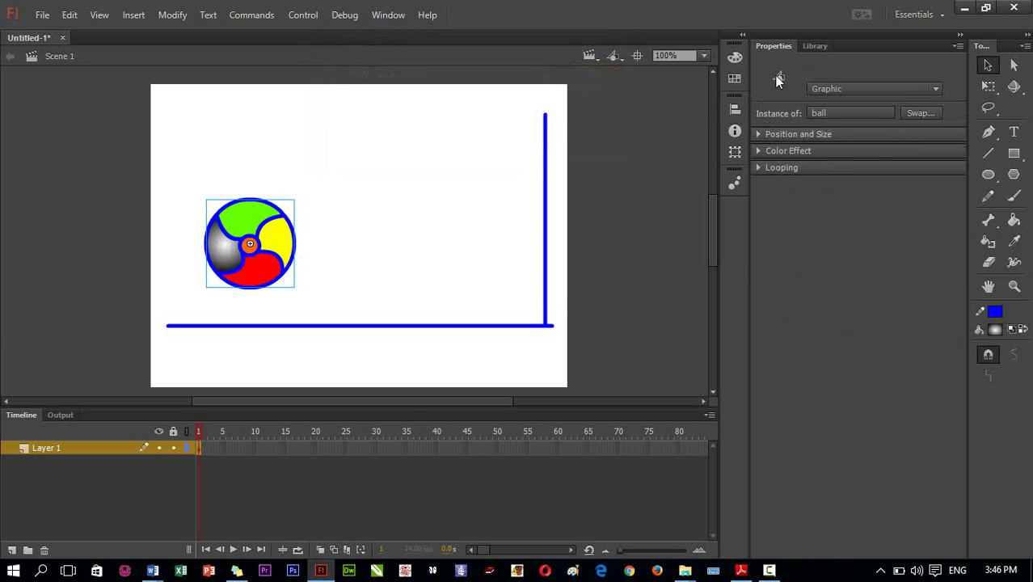
left_click(814, 47)
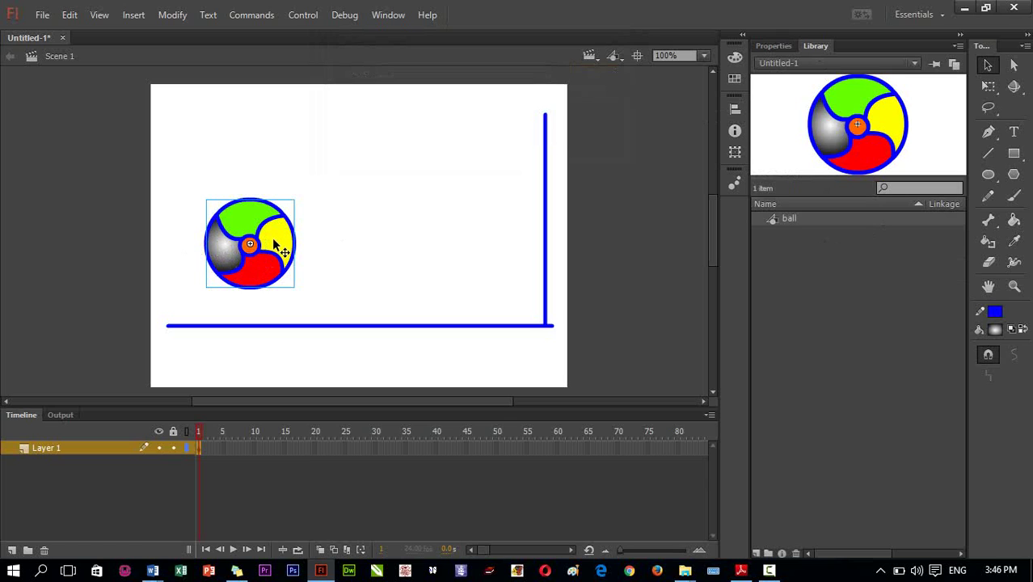
key("Delete")
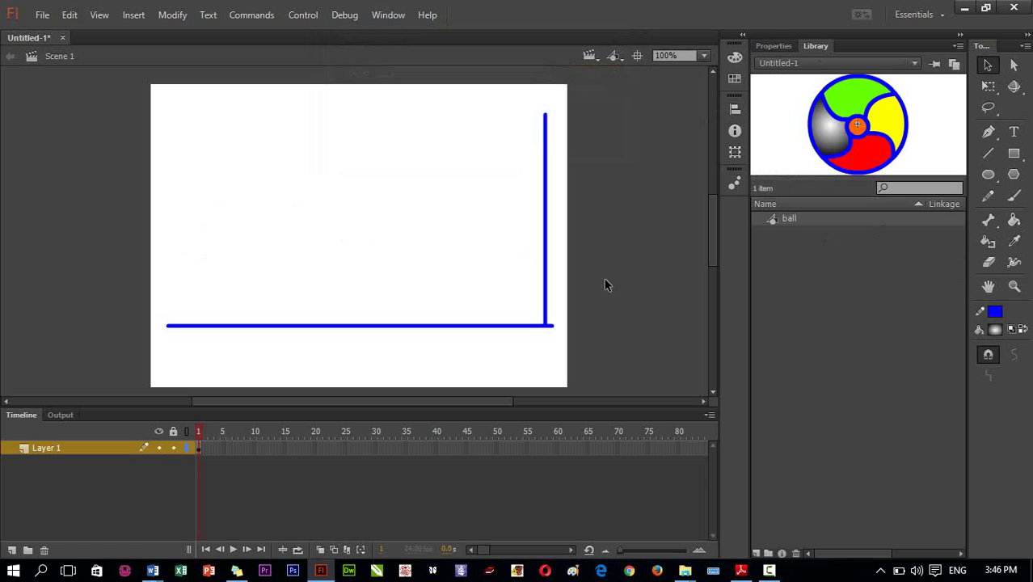
- Rename Layer 1, which holds the floor and wall lines, to bg
double_click(54, 450)
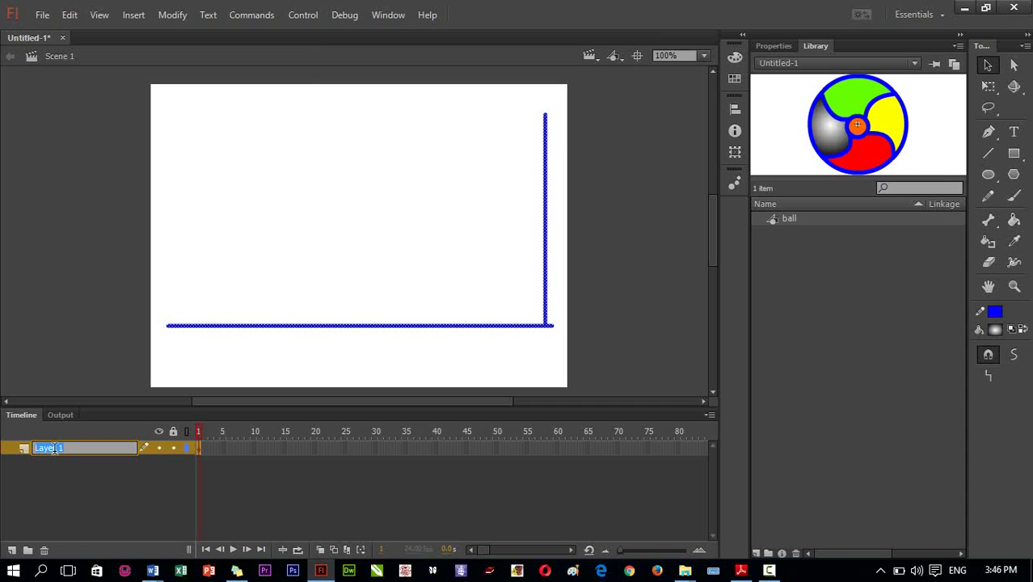
left_click(58, 478)
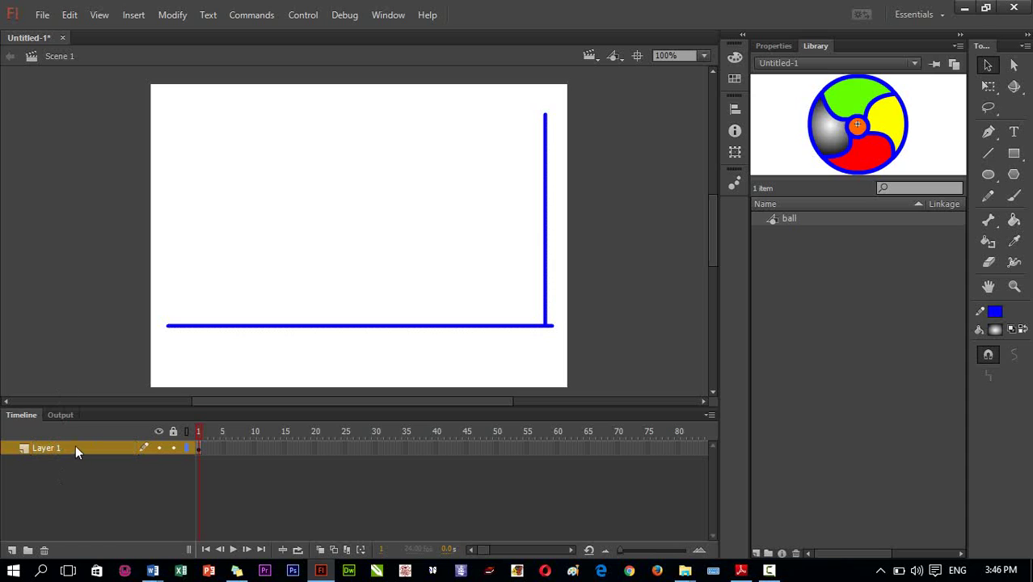
left_click(45, 447)
double_click(47, 448)
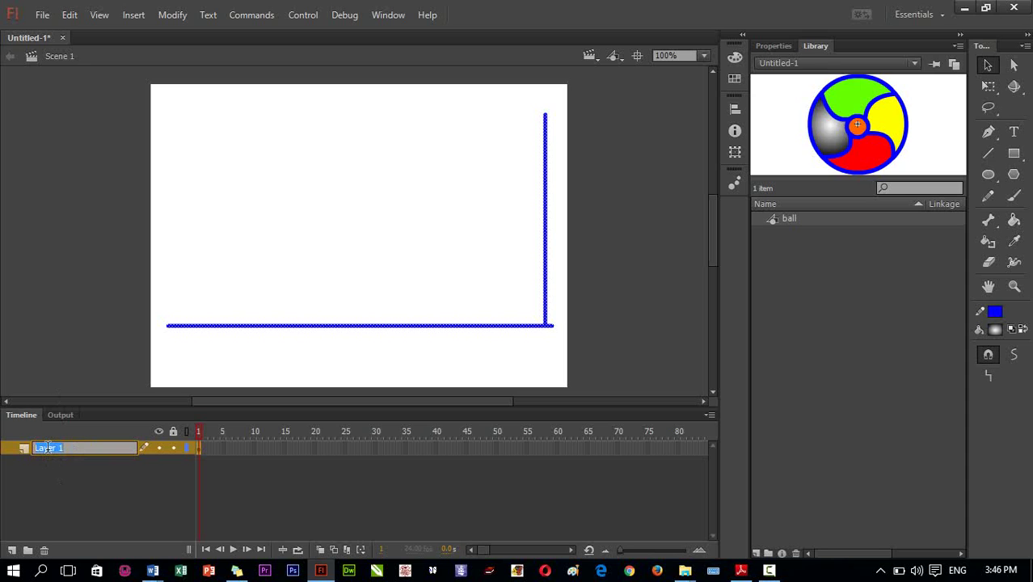
type("bg")
key("Return")
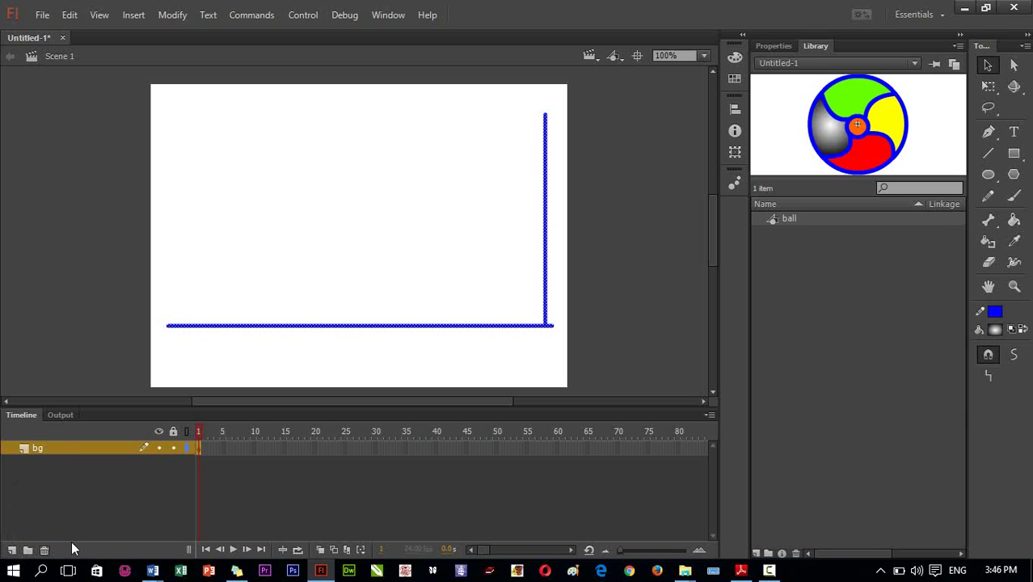
- Add a new layer above bg and name it ball
left_click(12, 551)
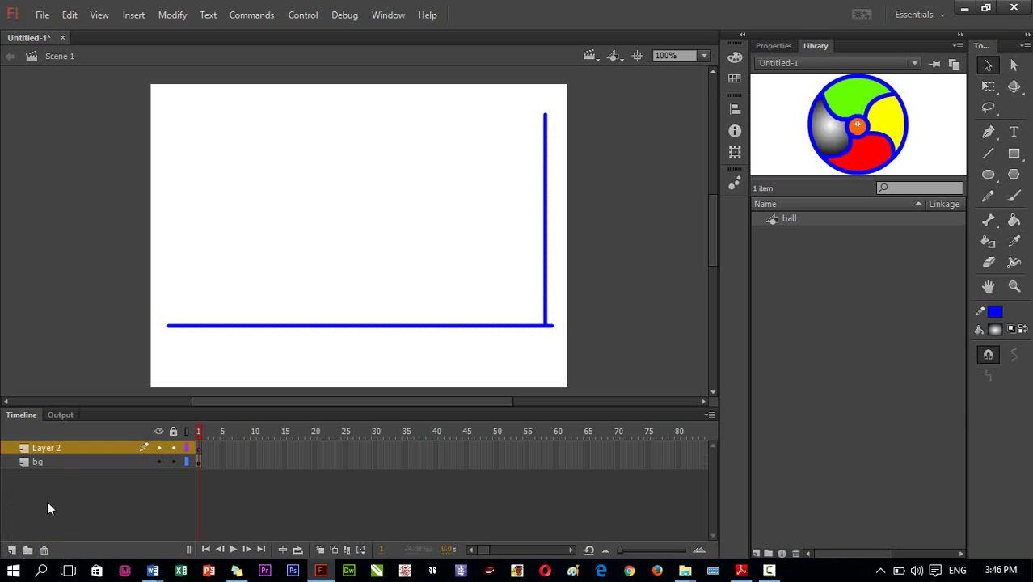
double_click(46, 448)
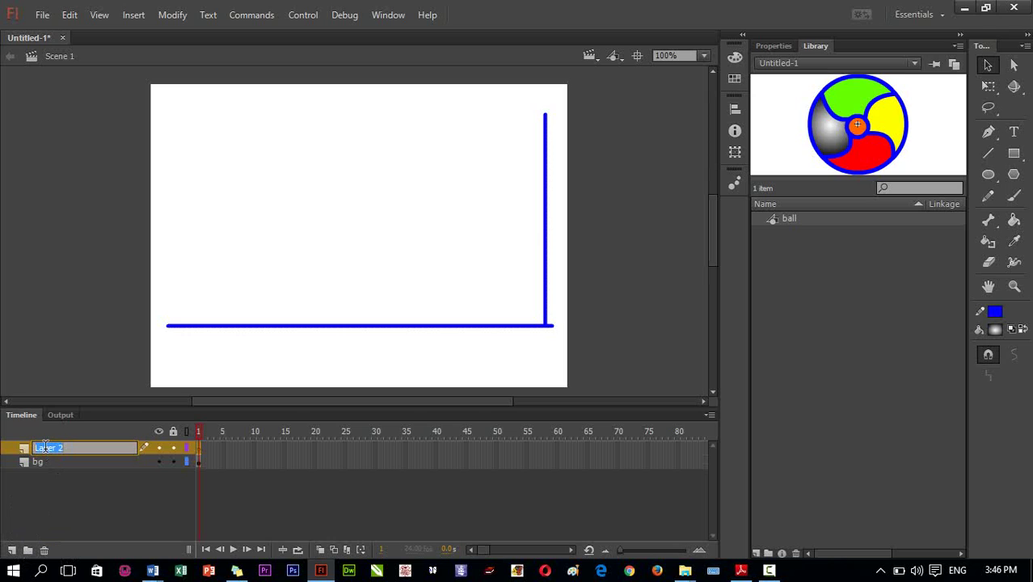
type("ball")
key("Return")
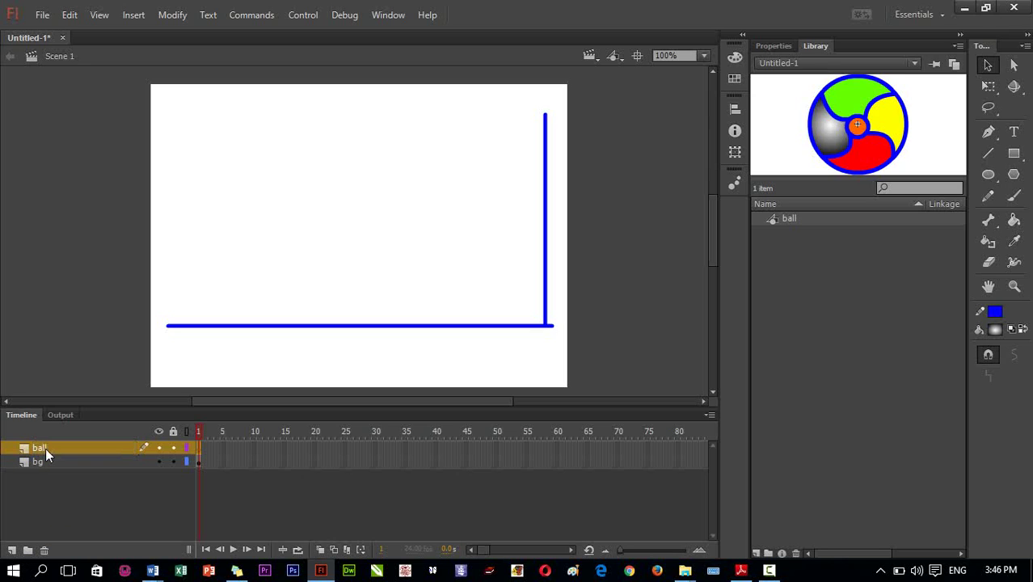
- Place a scaled-down instance of the ball symbol on the ball layer, just outside the upper part of the stage's left edge
left_click(793, 220)
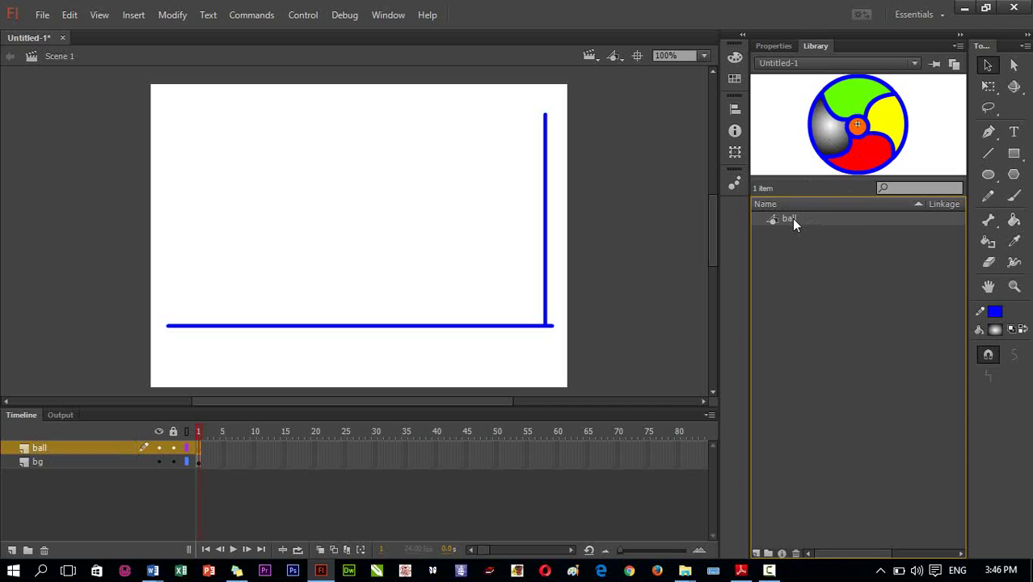
left_click_drag(789, 218, 198, 236)
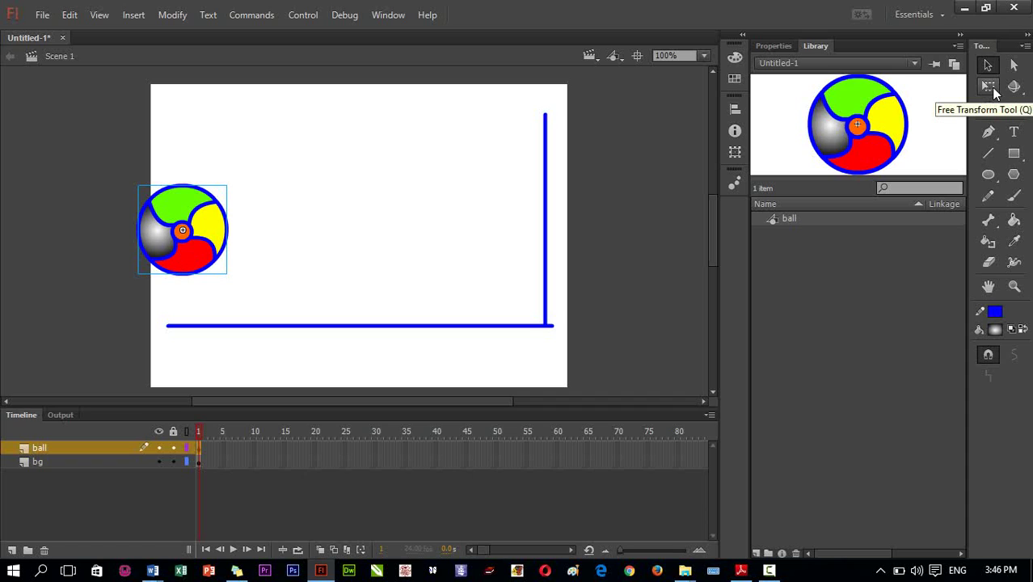
left_click(993, 91)
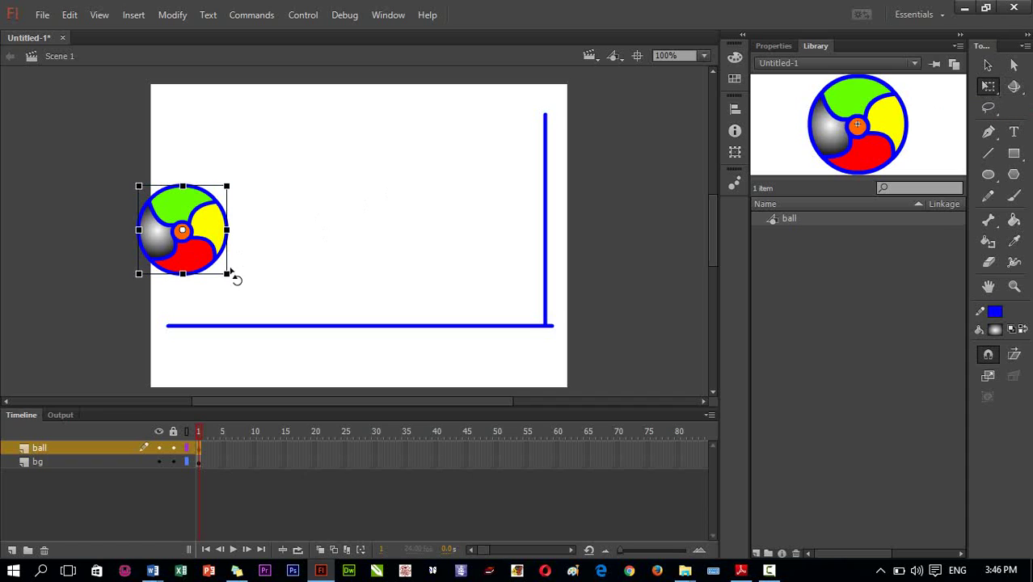
left_click_drag(228, 274, 218, 263)
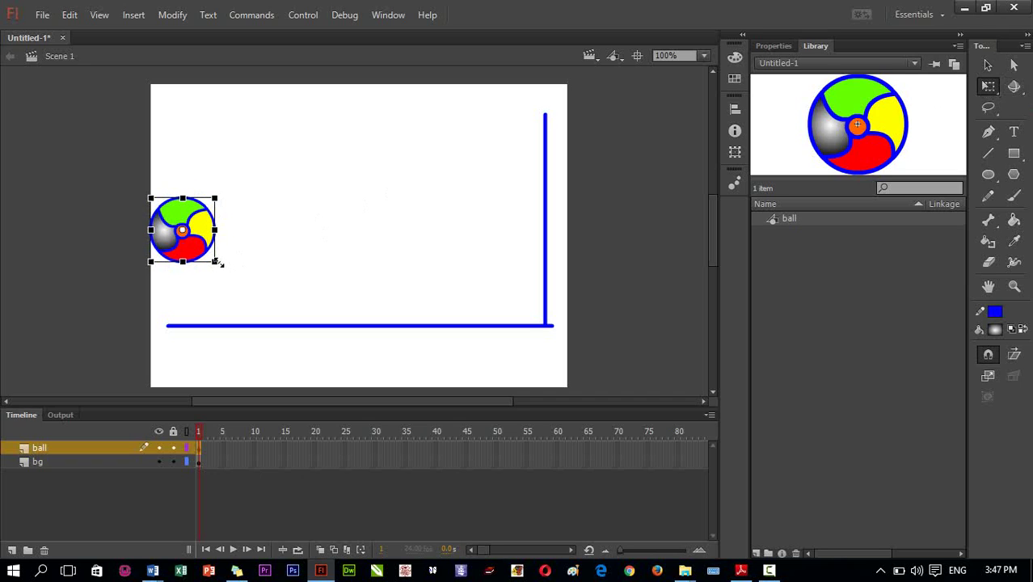
left_click_drag(203, 259, 125, 173)
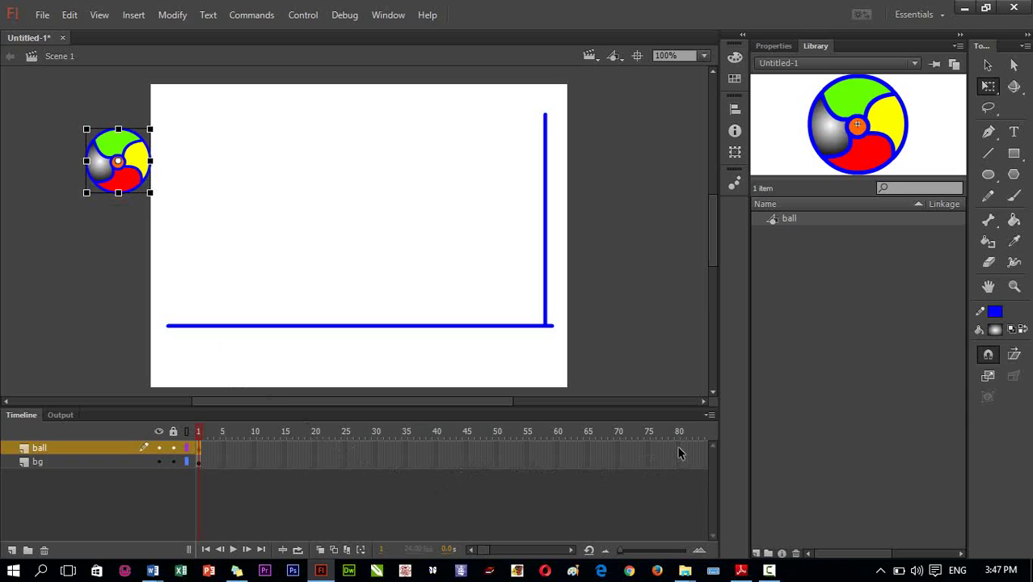
- Extend both the ball and bg layers to frame 80 by inserting frames
left_click(677, 448)
left_click(678, 459)
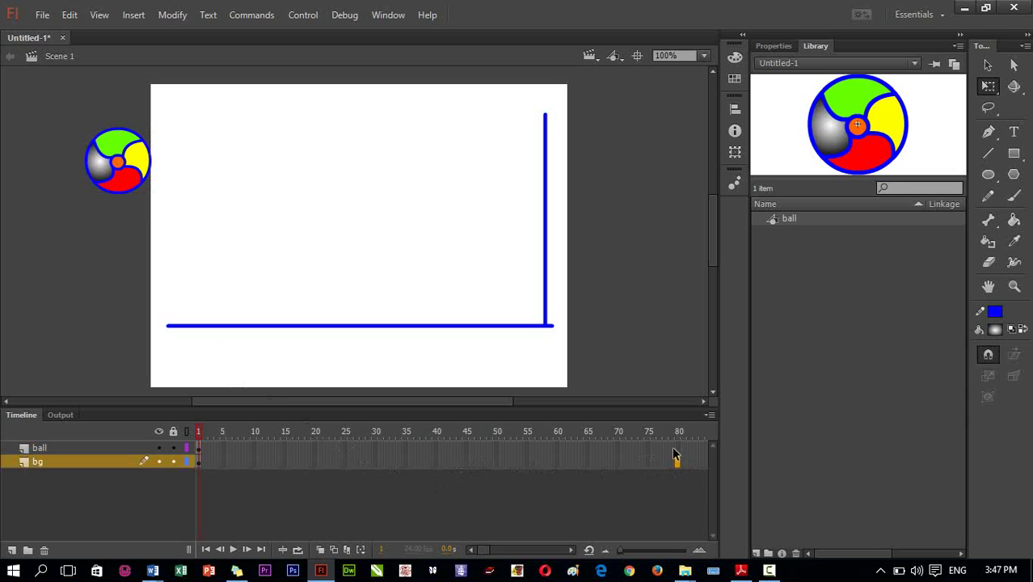
left_click_drag(679, 448, 680, 458)
left_click(680, 449)
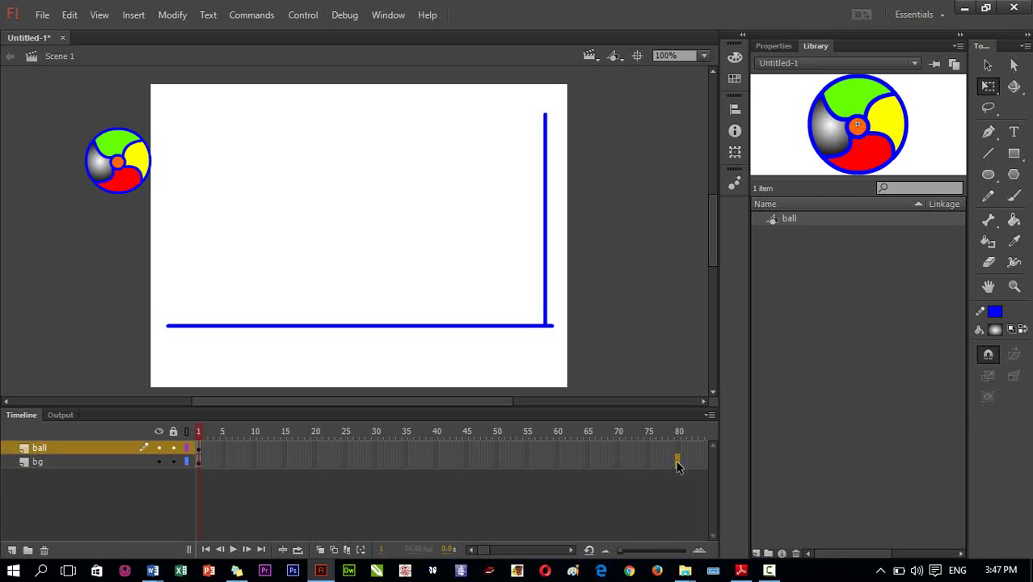
left_click(677, 460)
left_click(678, 450, "shift")
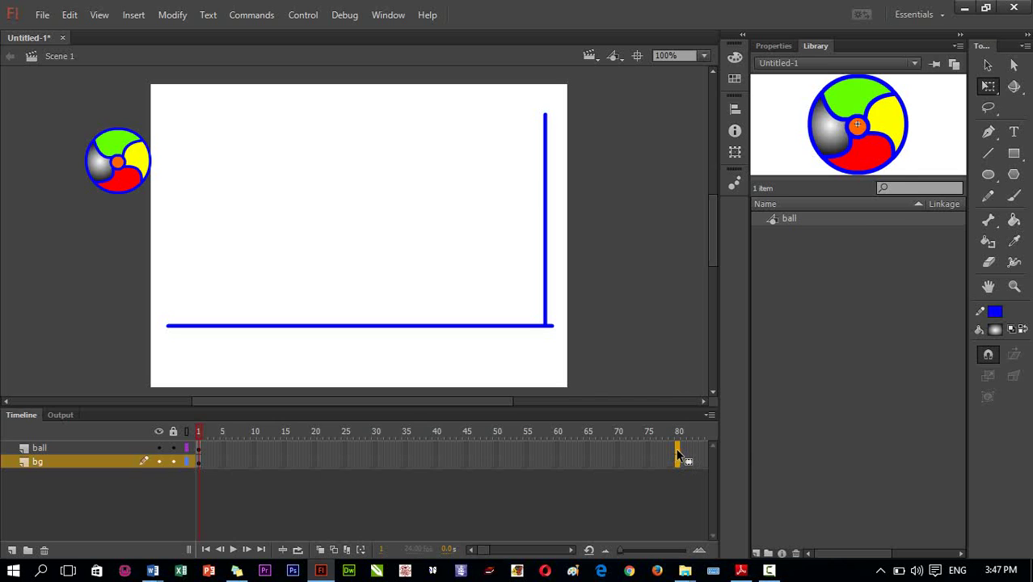
right_click(679, 456)
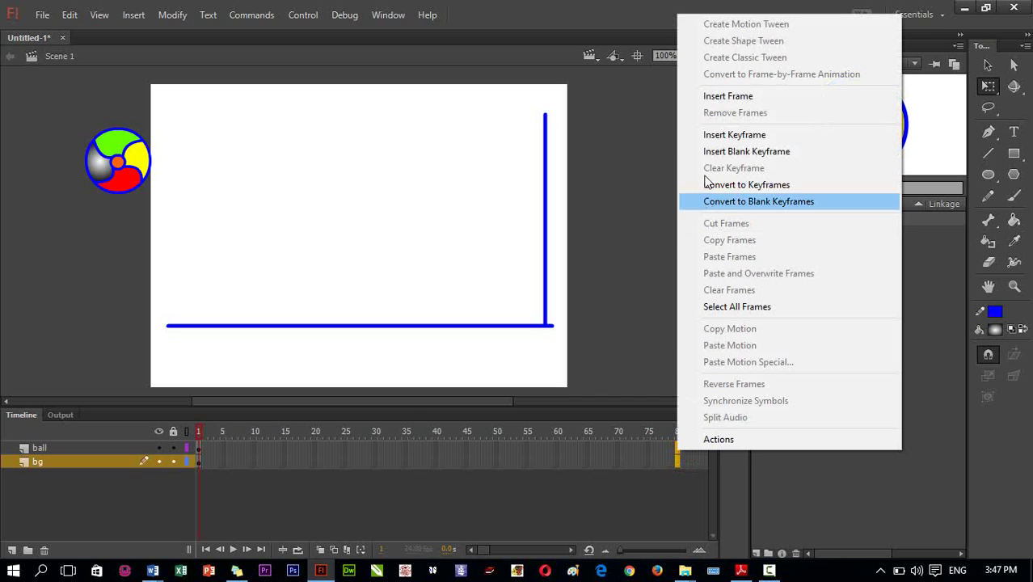
left_click(741, 97)
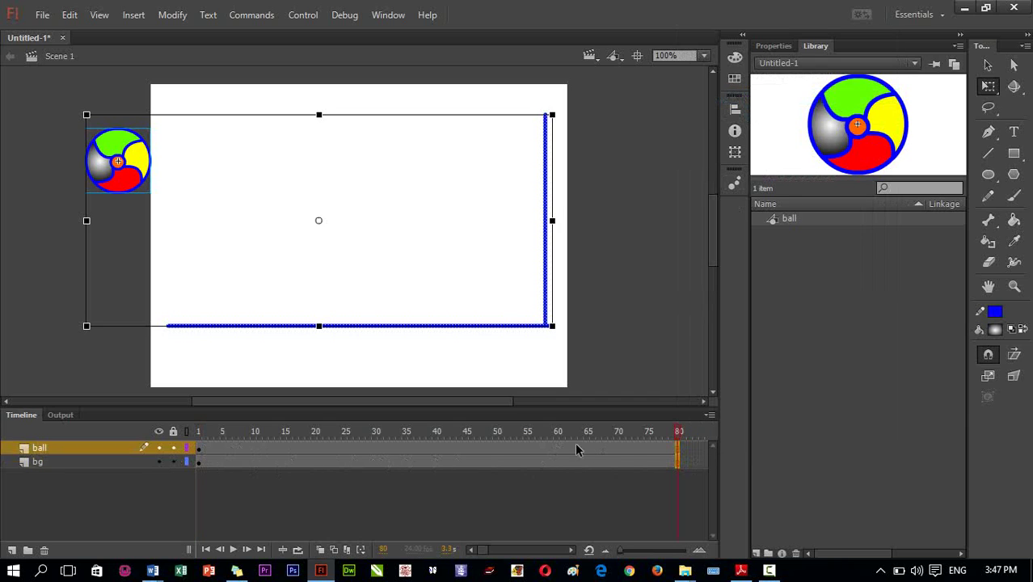
- Create a motion tween on the ball layer starting from frame 1
left_click(114, 447)
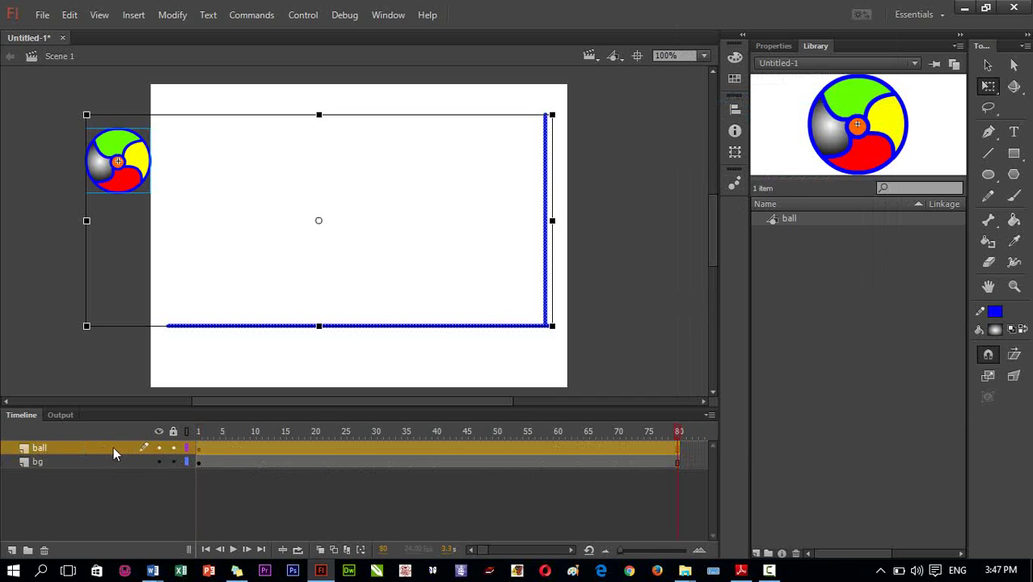
left_click(199, 451)
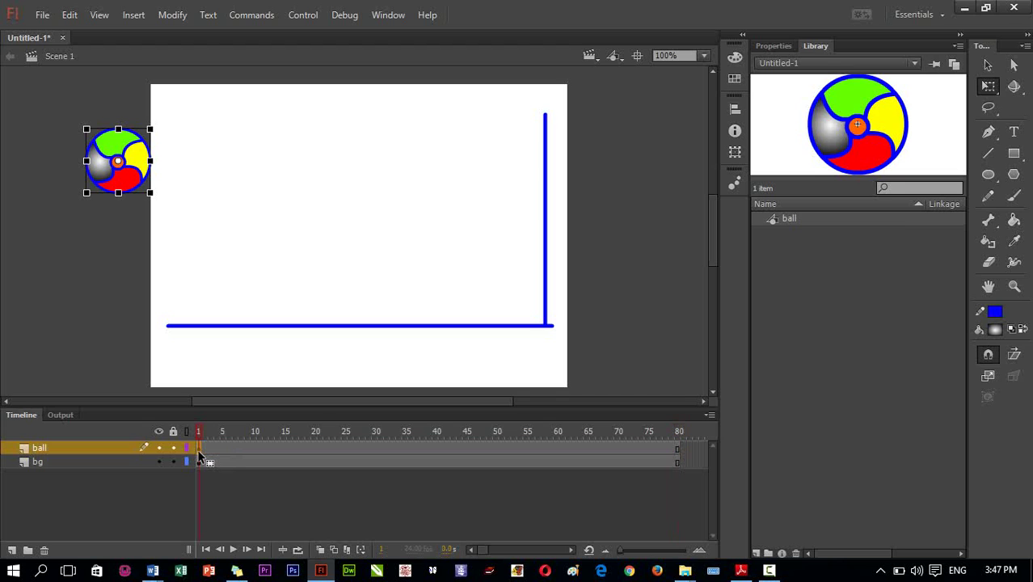
right_click(201, 451)
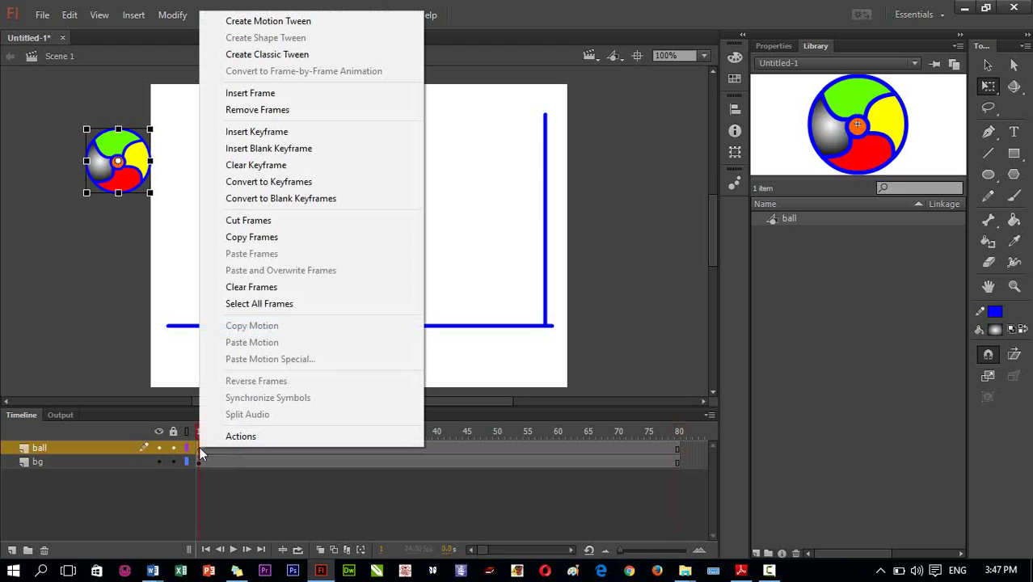
left_click(296, 22)
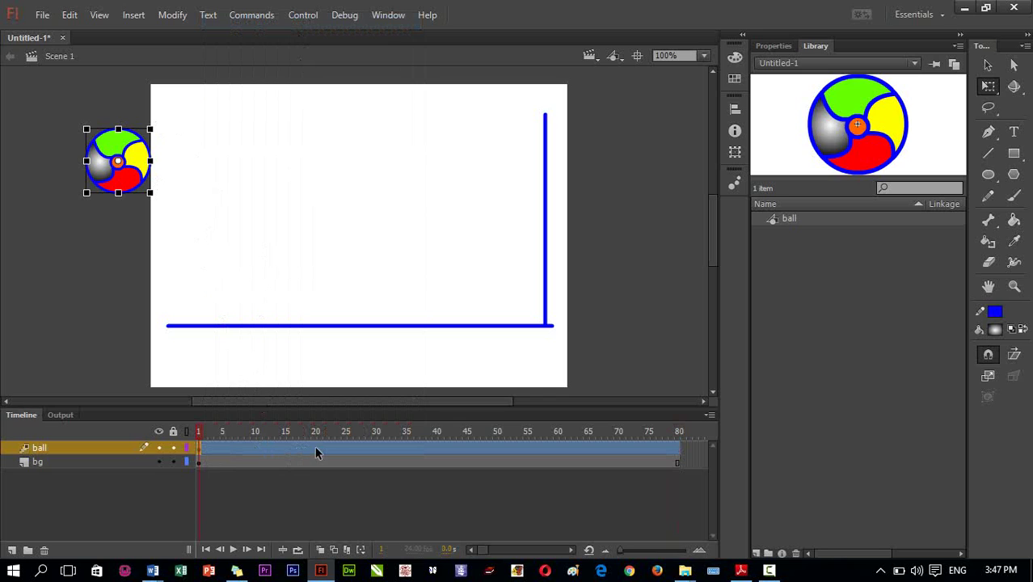
- At frame 30 of the ball tween, move the ball down and right to just above the floor line
left_click(376, 453)
right_click(376, 453)
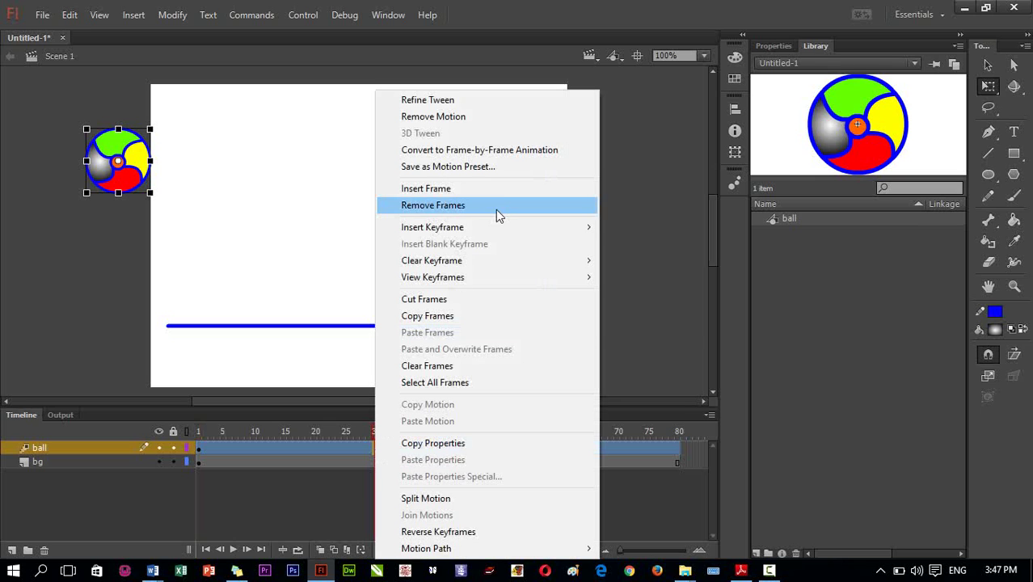
mouse_move(505, 229)
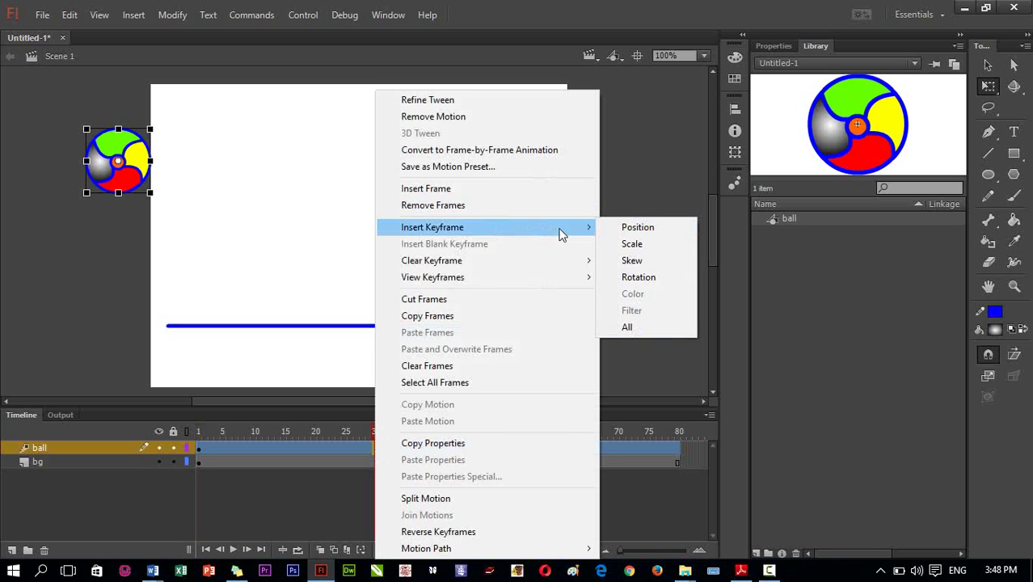
left_click(372, 456)
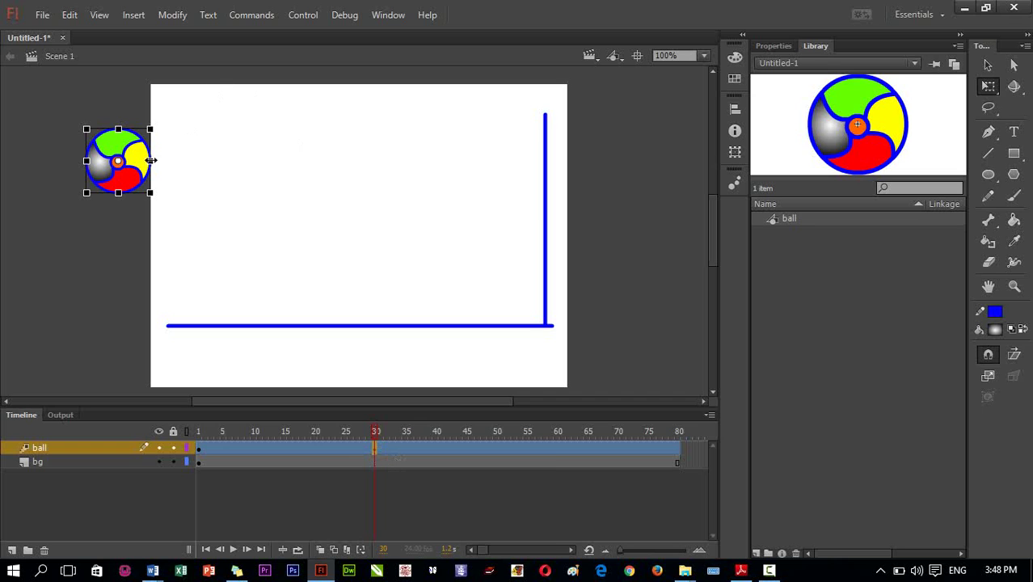
left_click_drag(152, 175, 337, 299)
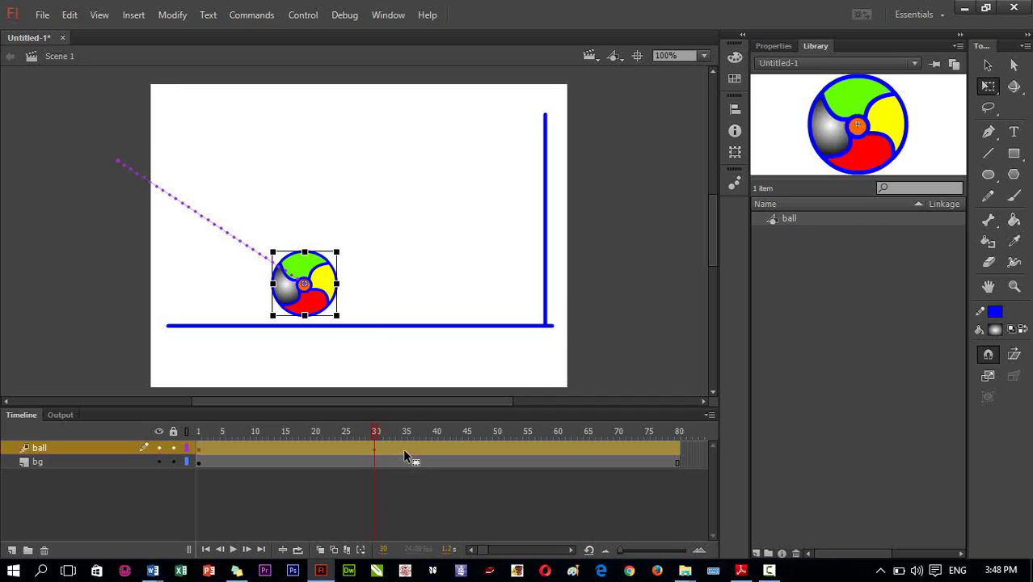
- At frame 35 of the ball tween, move the ball slightly down and right so it touches the floor line
left_click(408, 454)
left_click(404, 448)
double_click(405, 450)
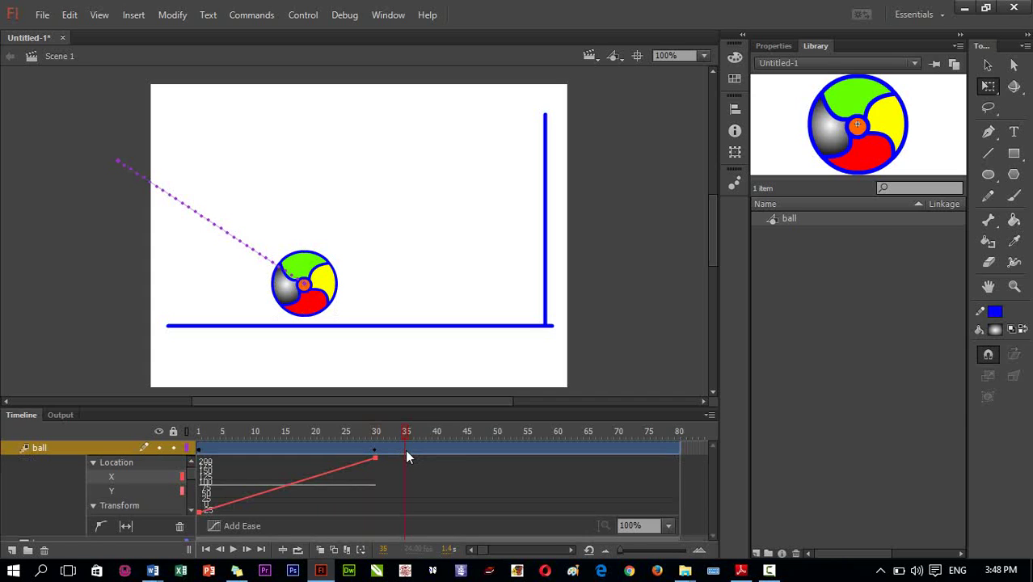
double_click(403, 448)
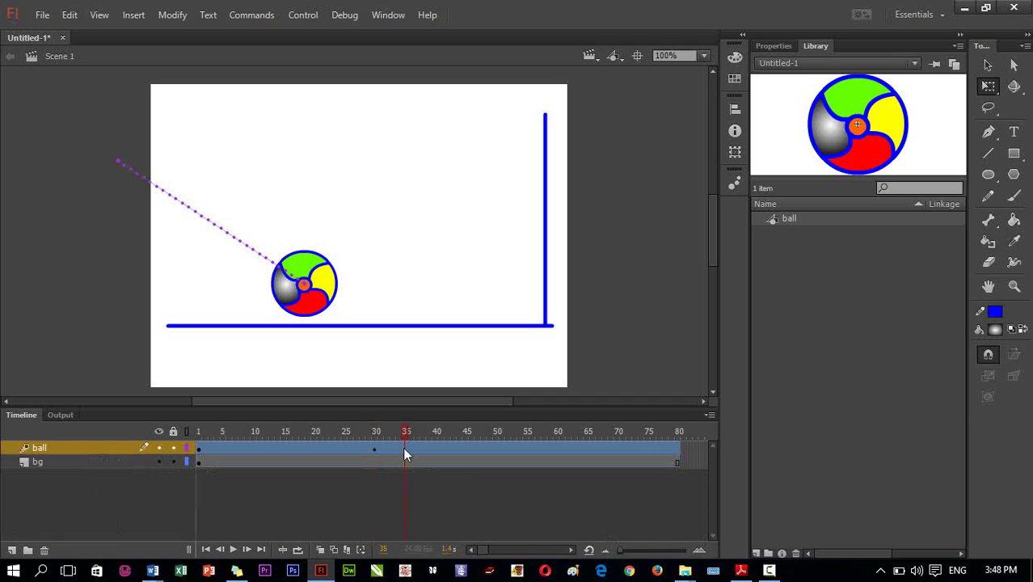
left_click(404, 449)
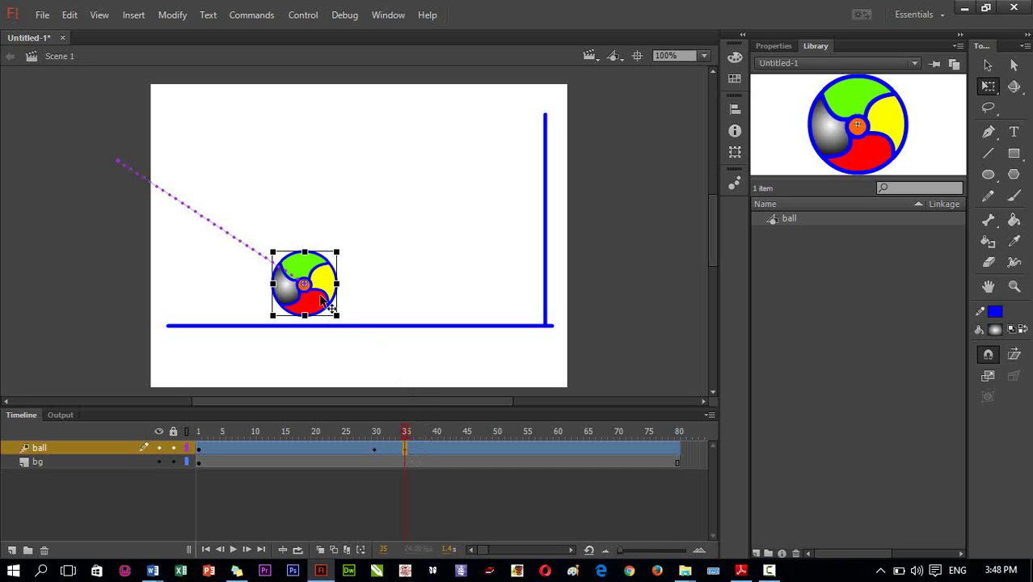
left_click_drag(327, 303, 344, 318)
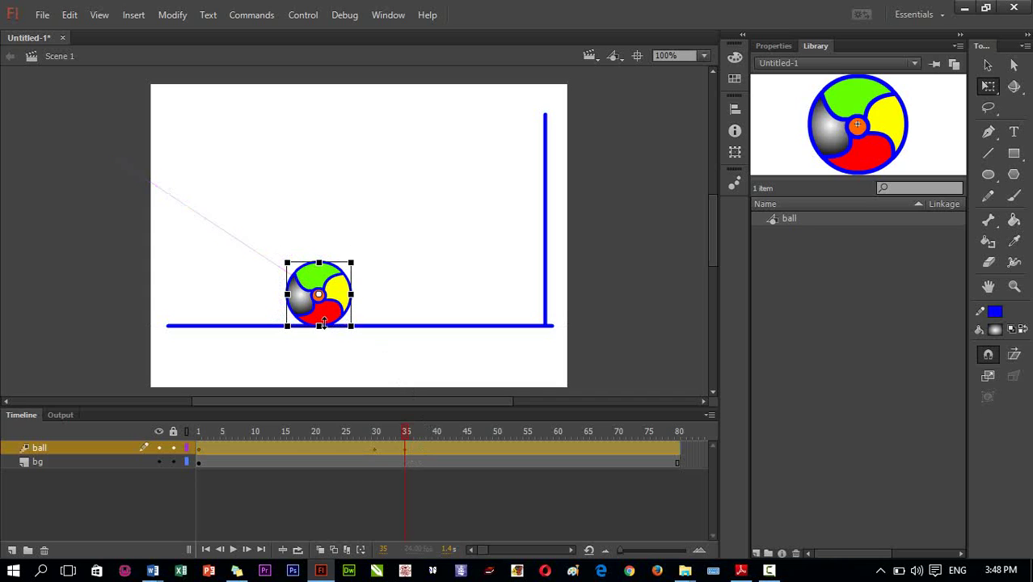
- At frame 35 of the ball tween, squash the ball against the floor line so it is slightly wider than tall
left_click(325, 325)
left_click_drag(320, 322, 322, 325)
mouse_move(355, 294)
left_mouse_down()
mouse_move(366, 294)
mouse_move(354, 297)
left_mouse_up()
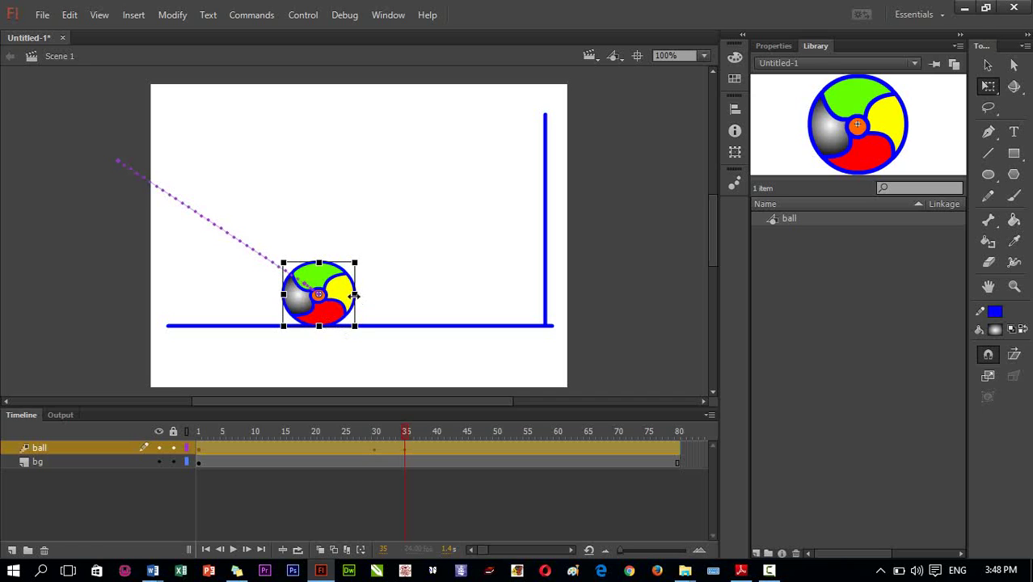
- At frame 40 of the ball tween, move the squashed ball up and right, off the floor line
left_click(438, 455)
left_click(439, 454)
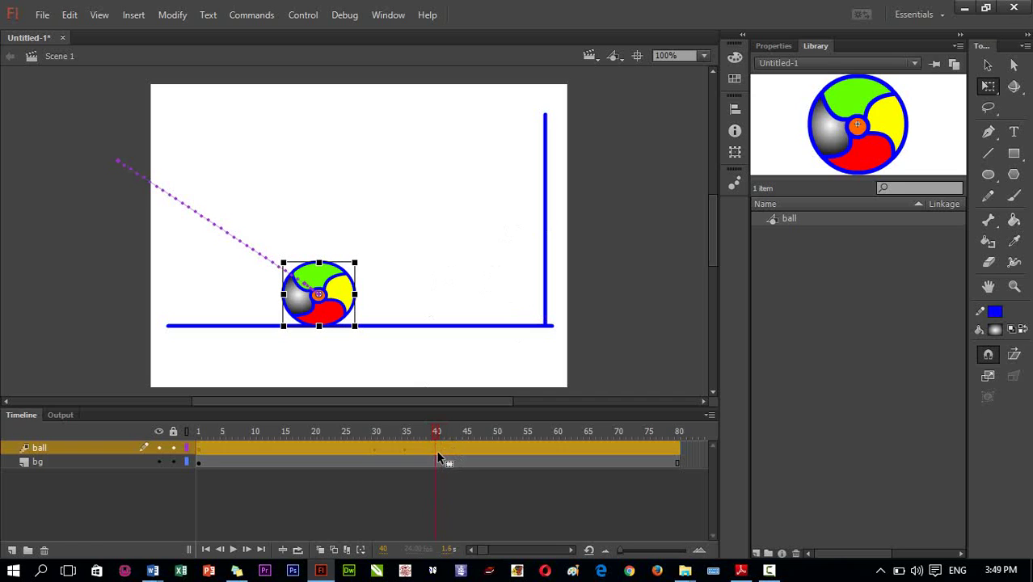
left_click(439, 462)
left_click(436, 451)
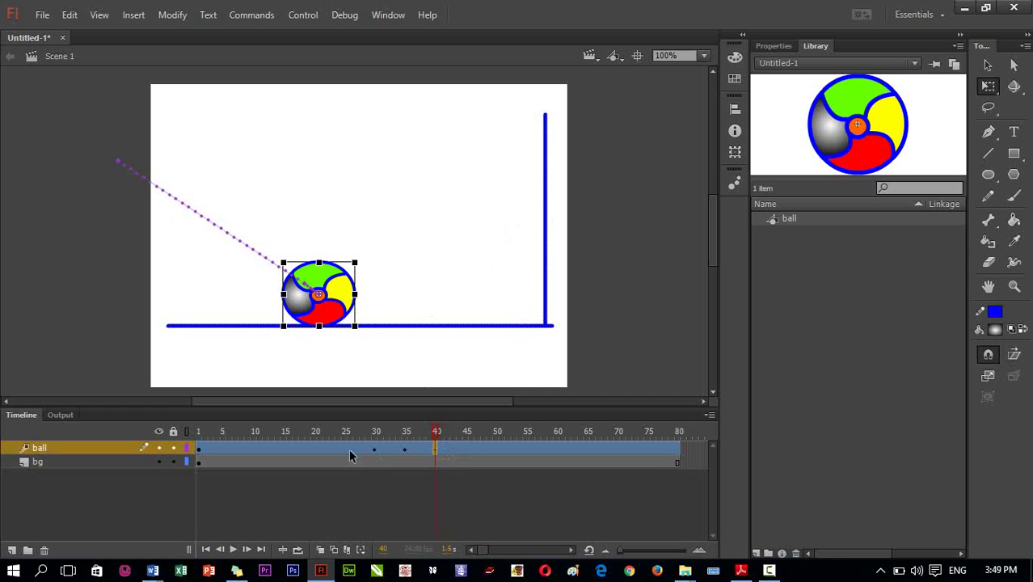
left_click_drag(347, 303, 397, 288)
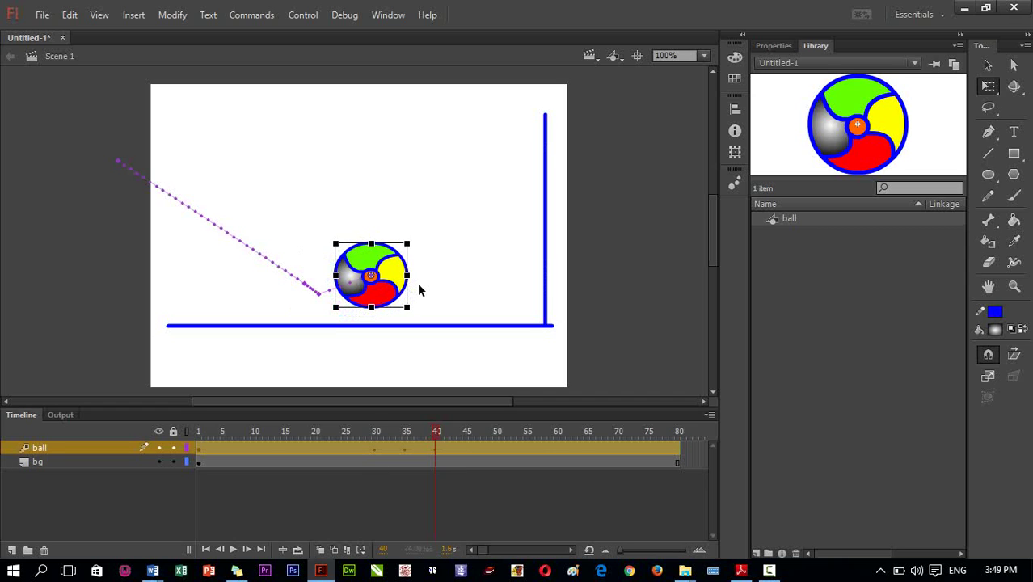
- At frame 45 of the ball tween, stretch the ball's height slightly to make it round again
left_click(470, 455)
left_click(469, 462)
left_click(464, 448)
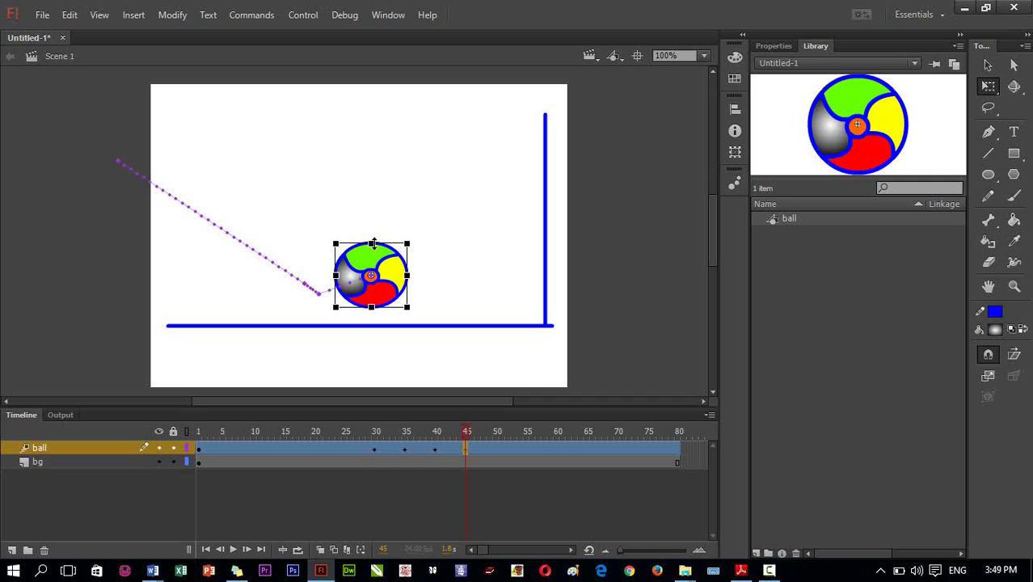
left_click_drag(373, 242, 374, 239)
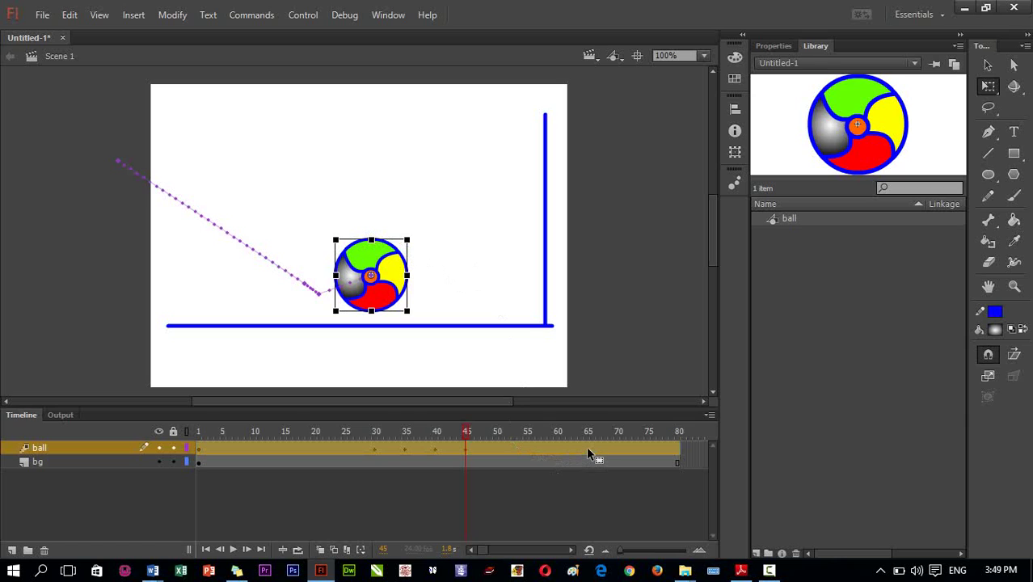
- At frame 60 of the ball tween, move the ball up and right to just before the wall line
left_click(557, 453)
left_click(556, 451)
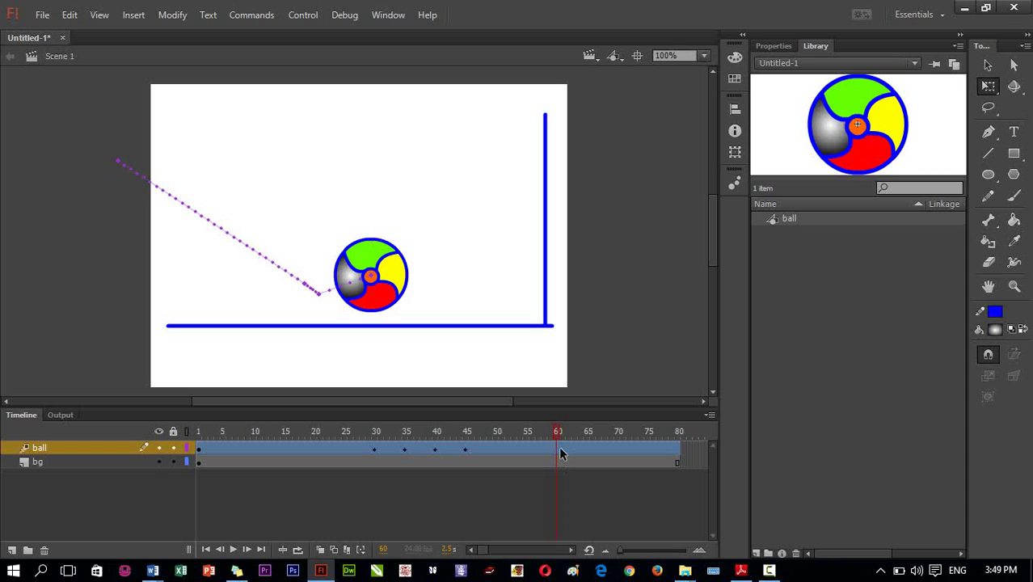
left_click(557, 449)
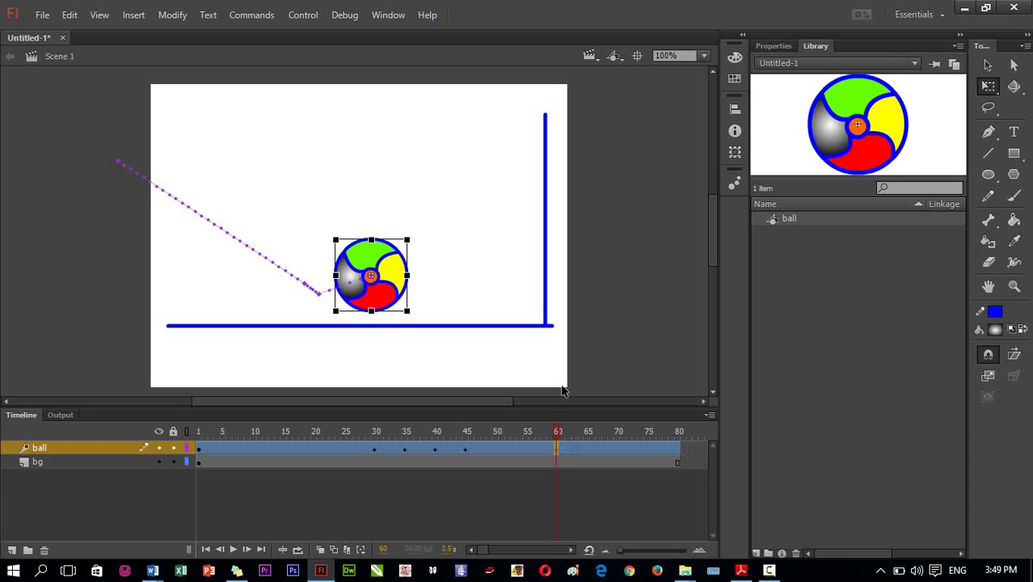
left_click_drag(396, 285, 528, 241)
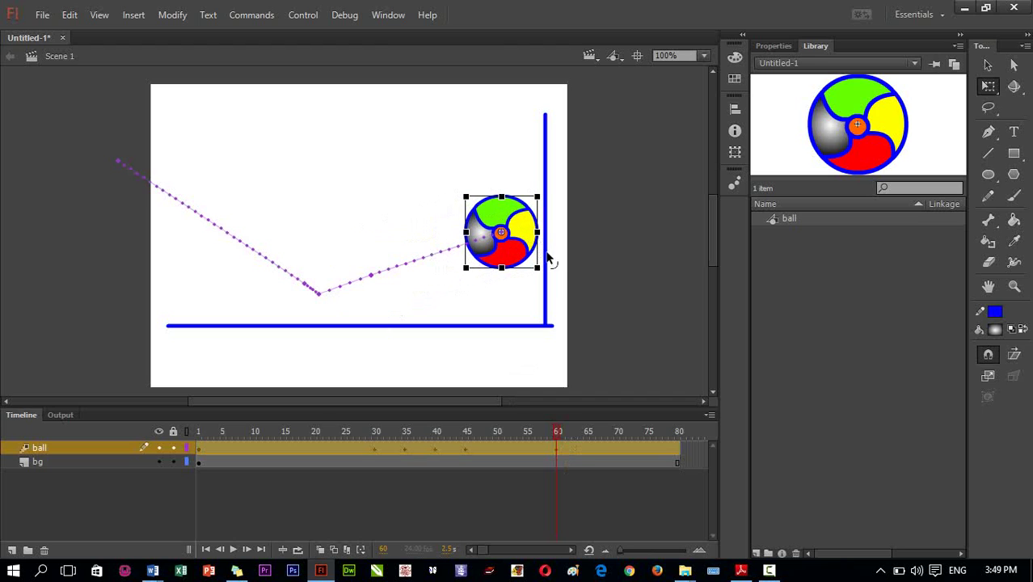
- At frame 63 of the ball tween, move the ball slightly right so it touches the wall line
left_click(574, 451)
left_click(577, 462)
left_click(577, 451)
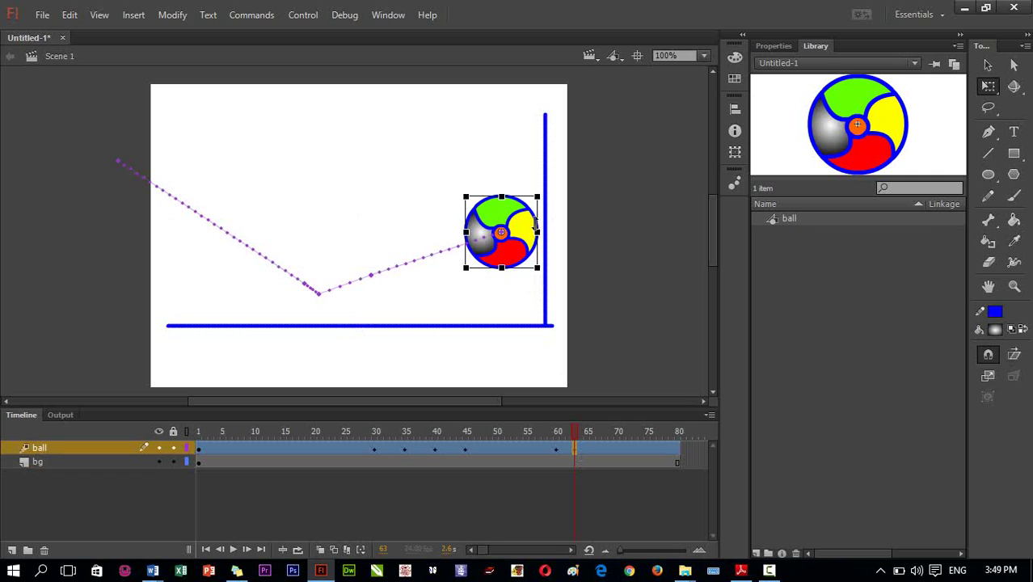
left_click_drag(522, 237, 527, 237)
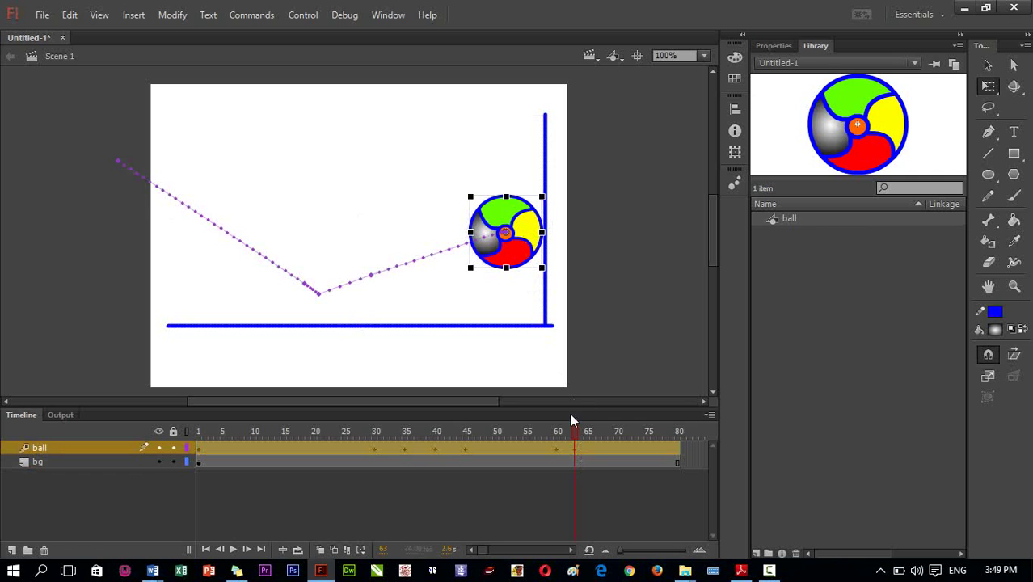